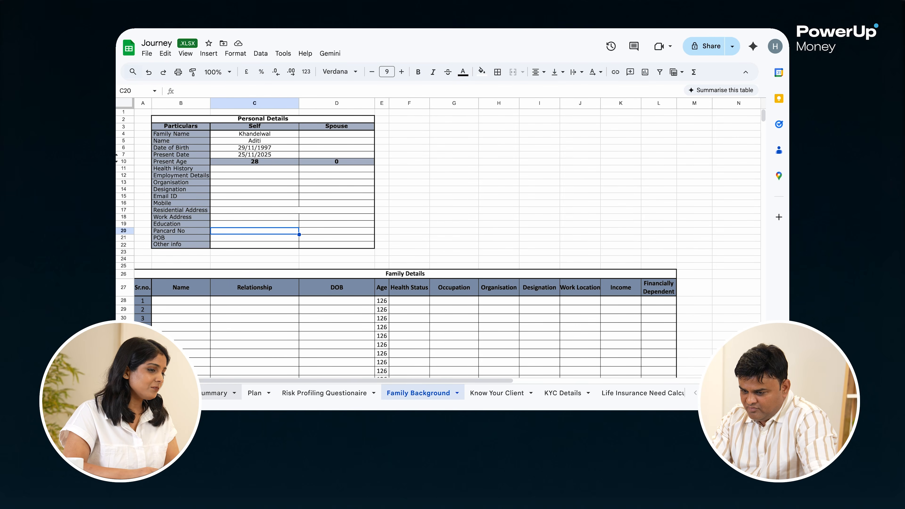
# Step: On the Plan sheet, enter the annual household expenses in D20 as =50000*12
pyautogui.click(253, 392)
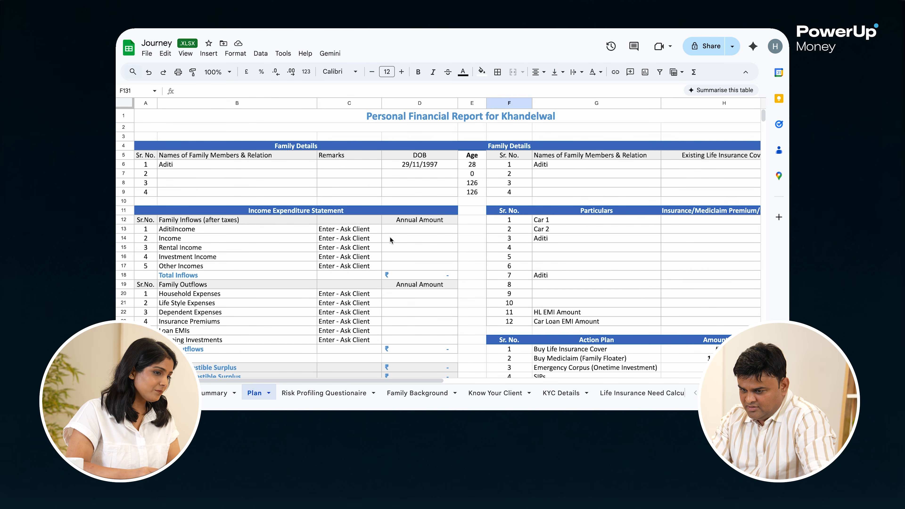
pyautogui.click(419, 296)
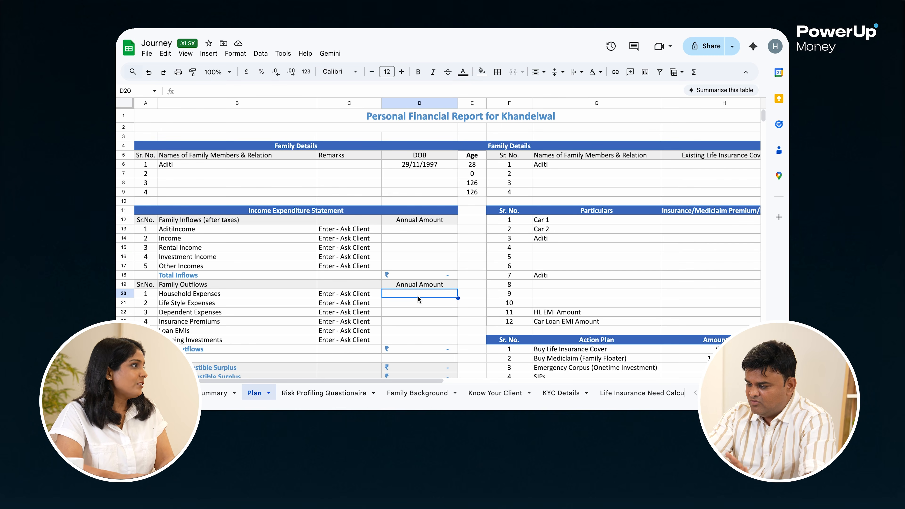
pyautogui.write('=')
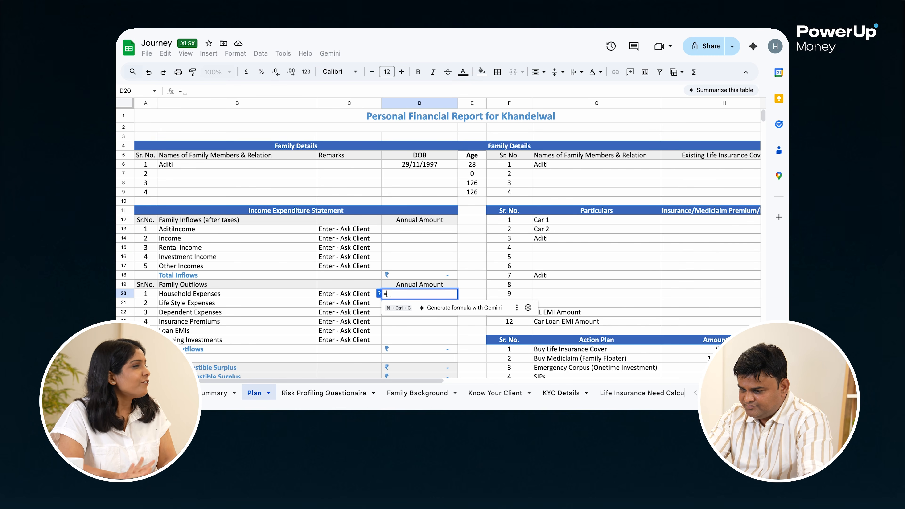
pyautogui.write('5000')
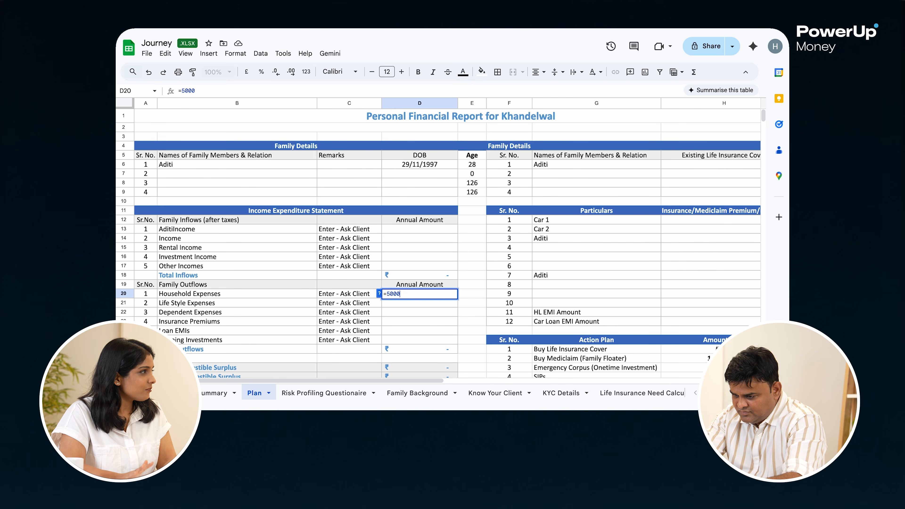
pyautogui.write('0*12')
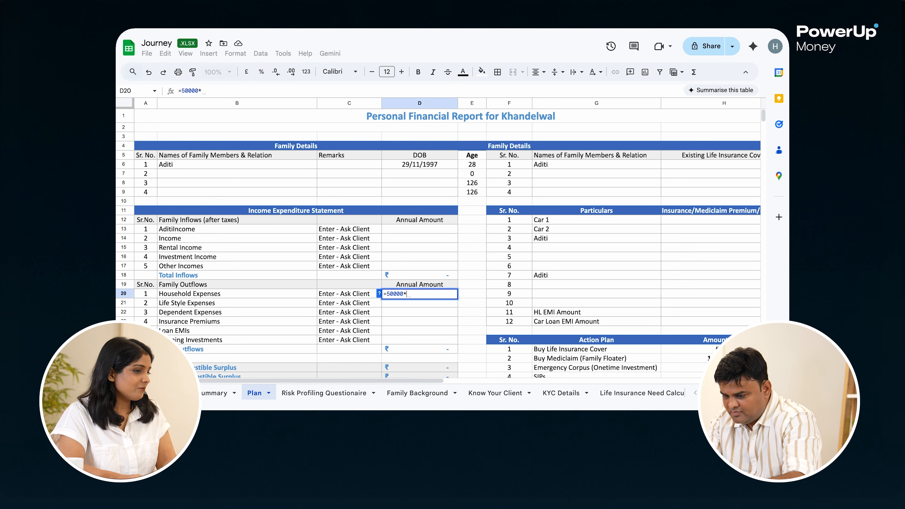
pyautogui.press('Return')
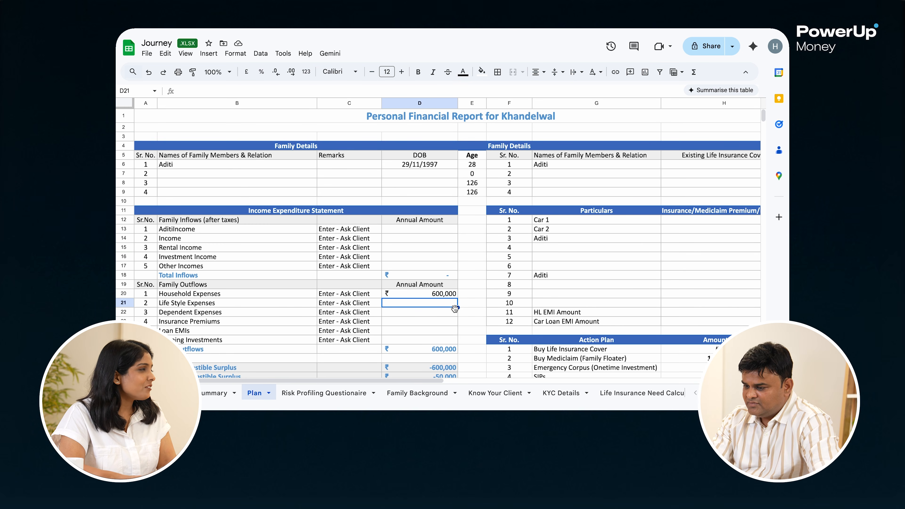
# Step: Enter the annual life style expenses in D21 as =20000*12
pyautogui.write('=')
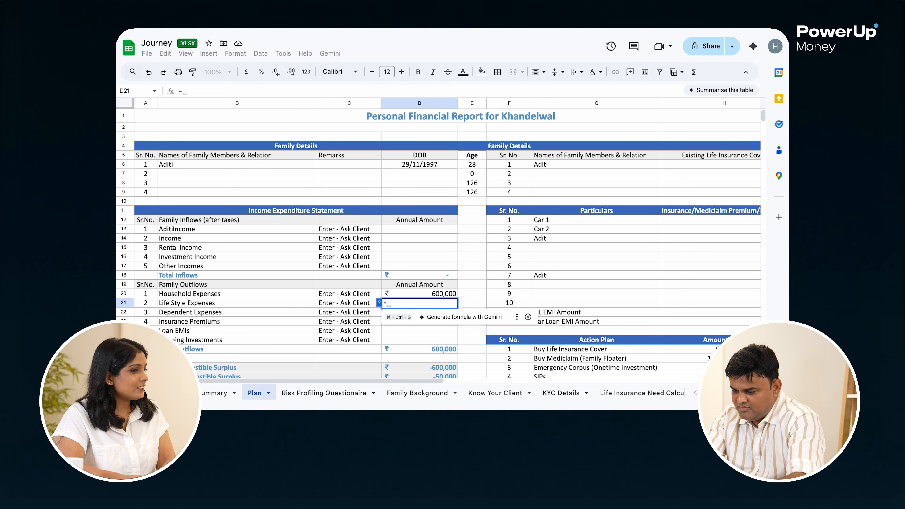
pyautogui.write('20000*')
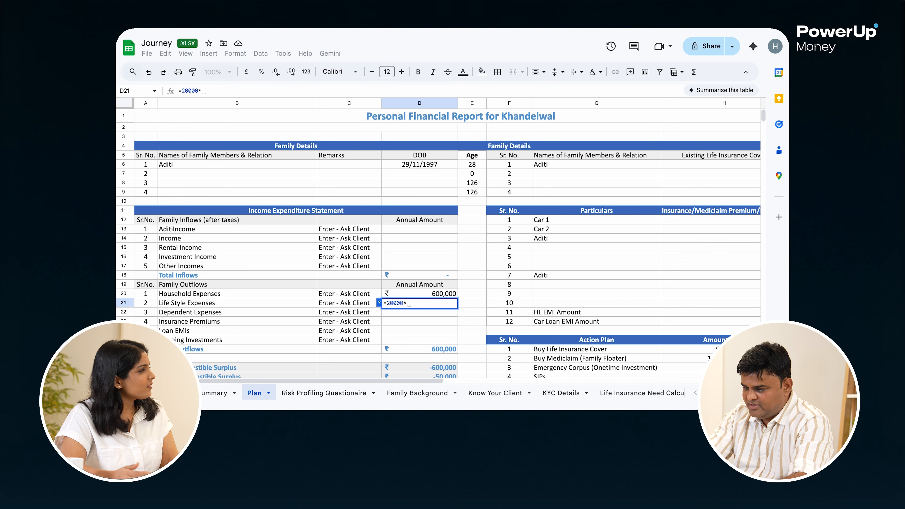
pyautogui.write('12')
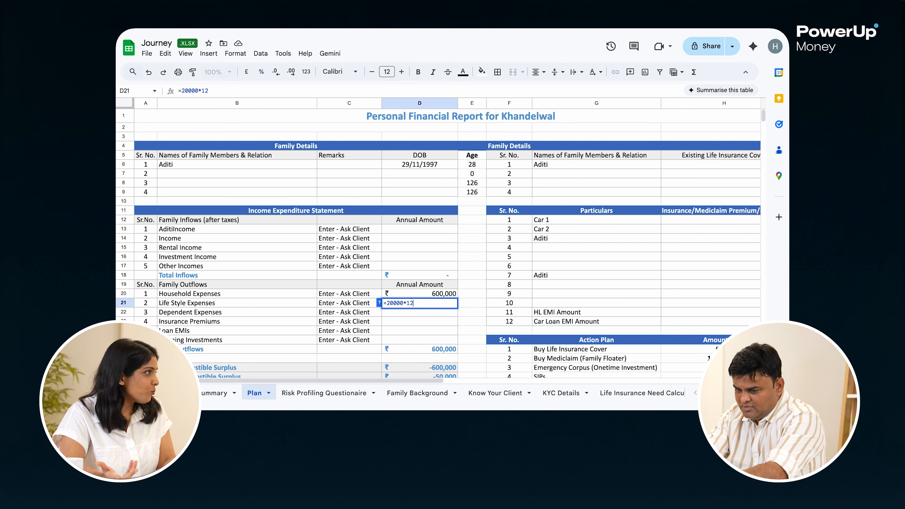
pyautogui.press('Return')
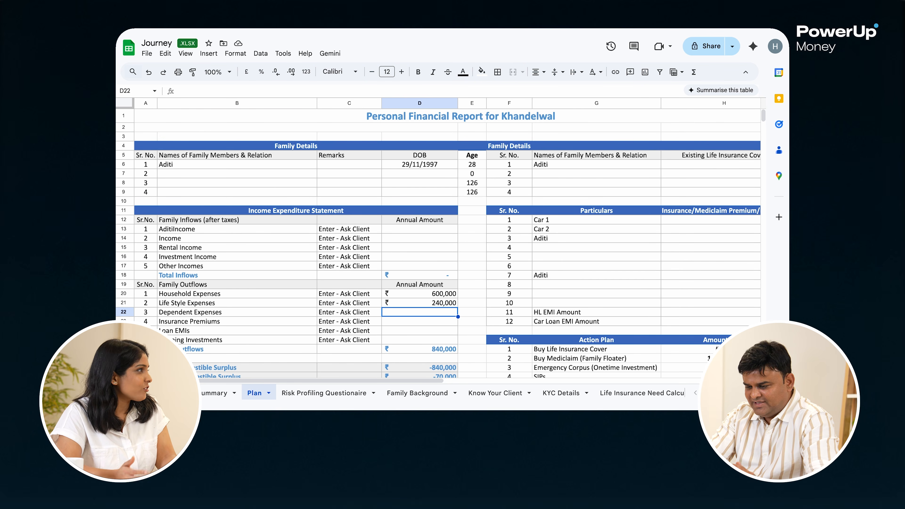
# Step: Replace the formula for the total current value of assets in D46 with 1000000
pyautogui.press('Down')
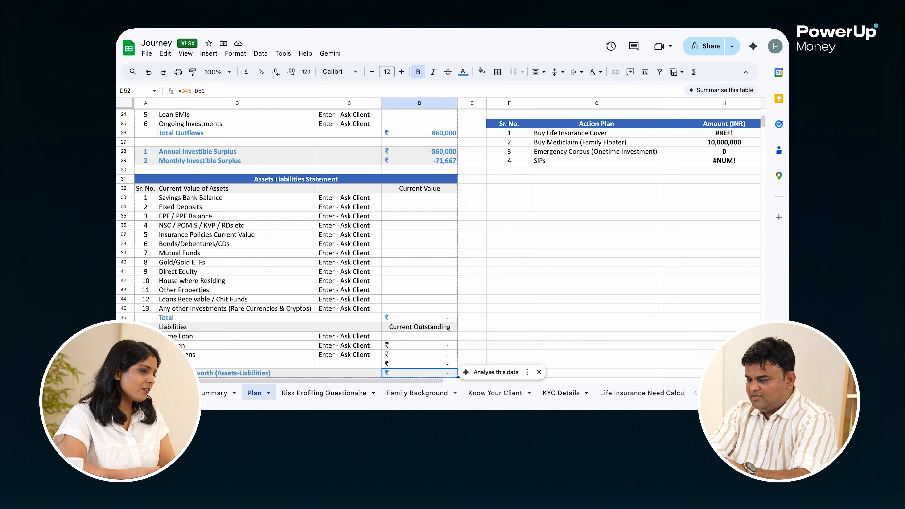
pyautogui.press('Down')
pyautogui.press('Up')
pyautogui.press('Up')
pyautogui.press('Up')
pyautogui.press('Up')
pyautogui.press('Up')
pyautogui.press('Up')
pyautogui.press('Up')
pyautogui.press('Up')
pyautogui.press('Up')
pyautogui.press('Up')
pyautogui.press('Up')
pyautogui.press('Up')
pyautogui.press('Up')
pyautogui.press('Up')
pyautogui.press('Up')
pyautogui.press('Up')
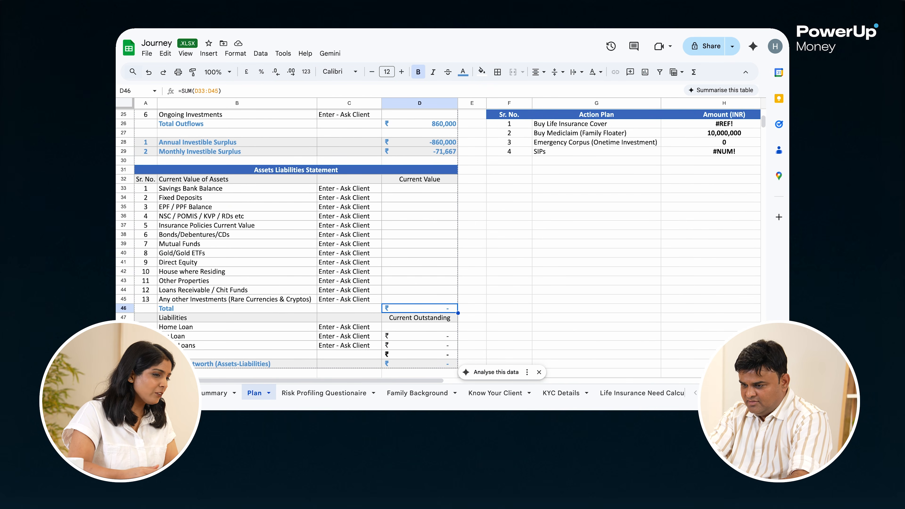
pyautogui.press('Down')
pyautogui.press('Down')
pyautogui.press('Down')
pyautogui.press('Down')
pyautogui.press('Down')
pyautogui.press('Down')
pyautogui.press('Down')
pyautogui.press('Down')
pyautogui.press('Down')
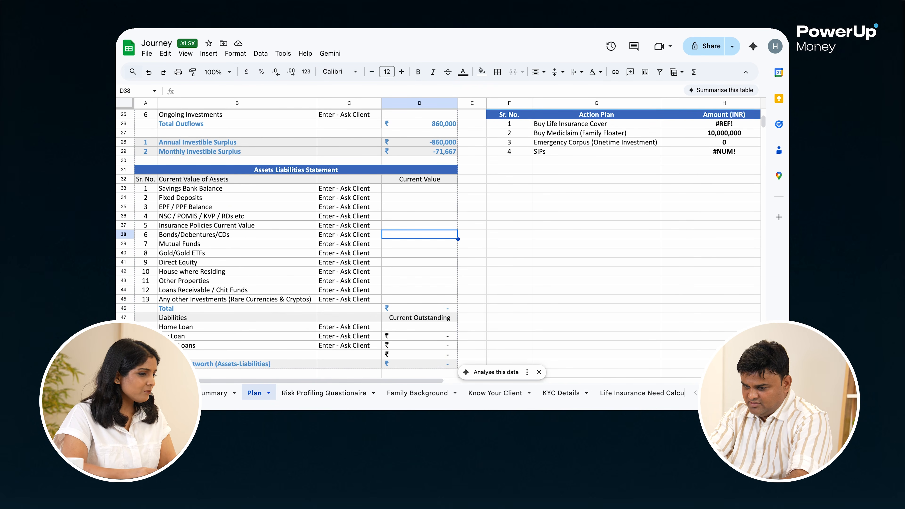
pyautogui.write('1000000')
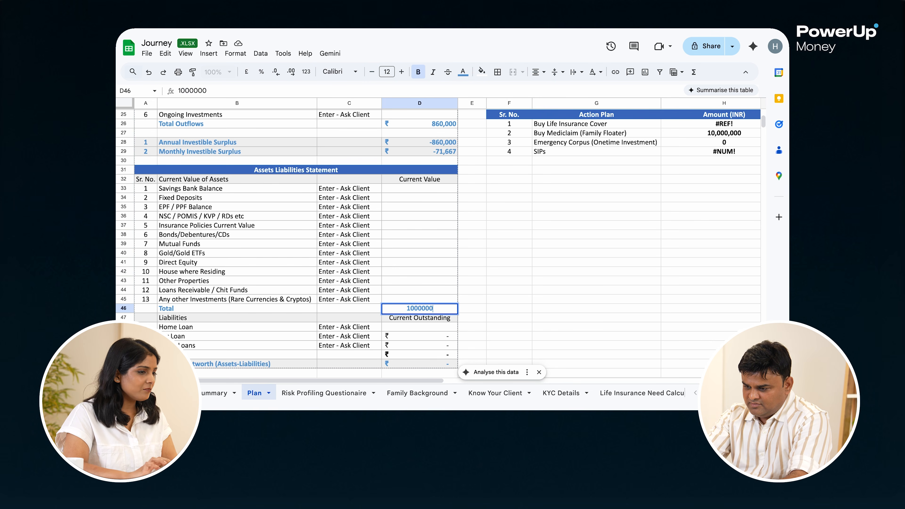
pyautogui.press('Return')
# Step: Set the number of months for Emergency Funding in D57 to 6 and select the resulting emergency funds amount
pyautogui.press('Down')
pyautogui.press('Down')
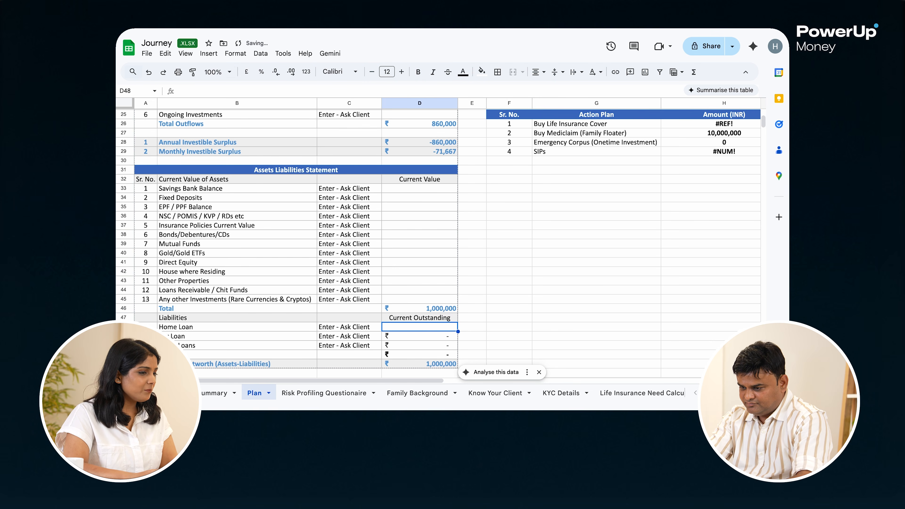
pyautogui.press('Down')
pyautogui.press('Down')
pyautogui.press('Down')
pyautogui.press('Down')
pyautogui.press('Down')
pyautogui.press('Down')
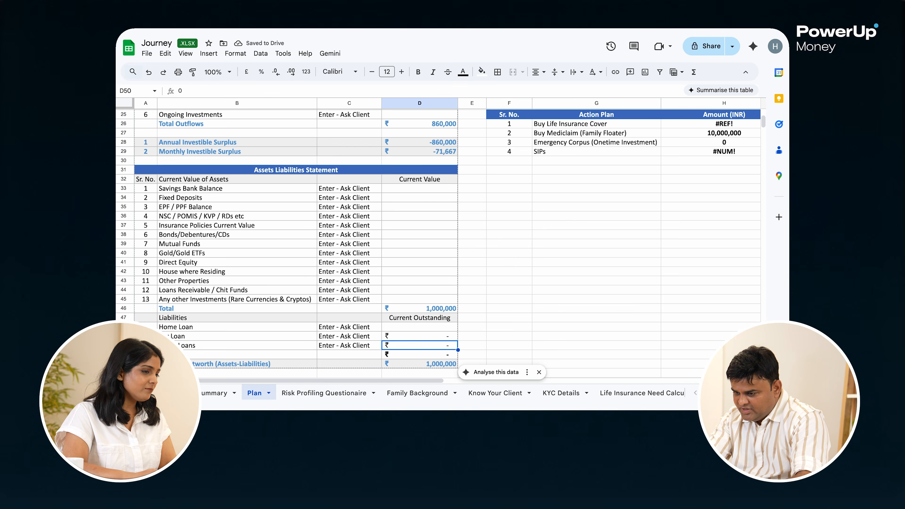
pyautogui.press('Down')
pyautogui.press('Down')
pyautogui.press('Down')
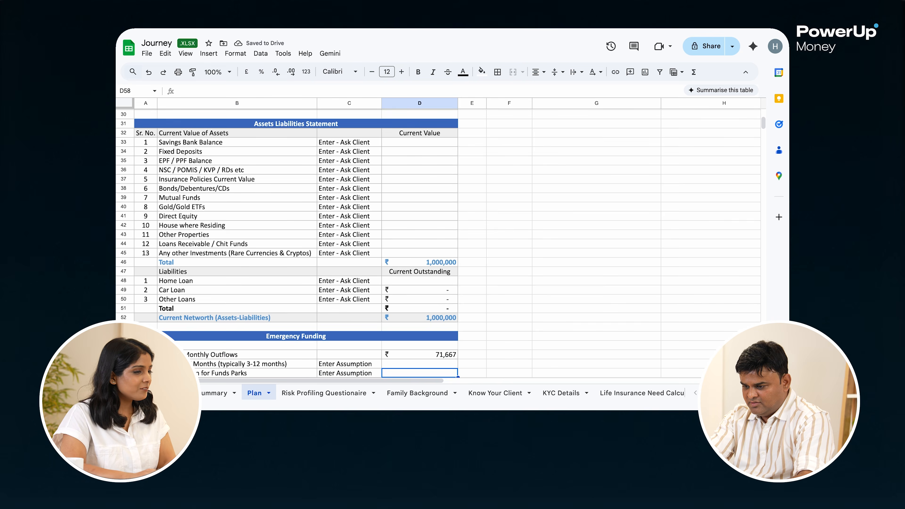
pyautogui.press('Up')
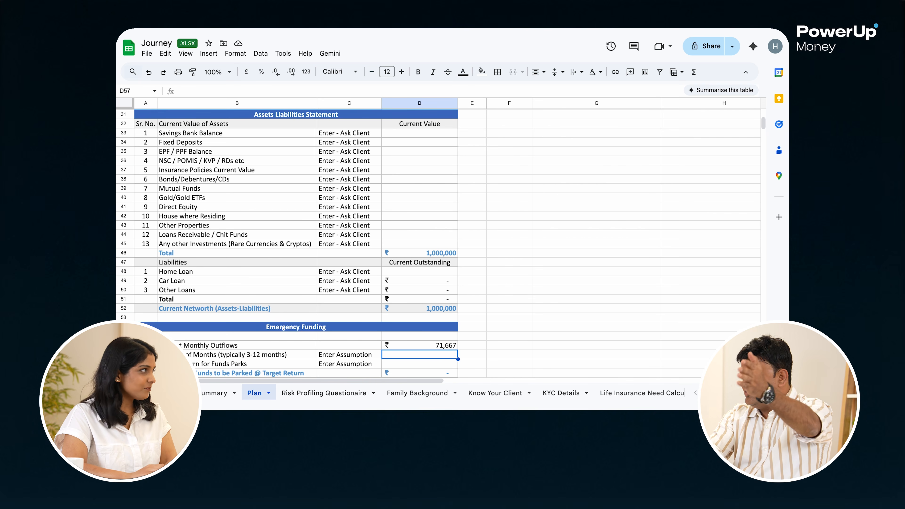
pyautogui.press('Up')
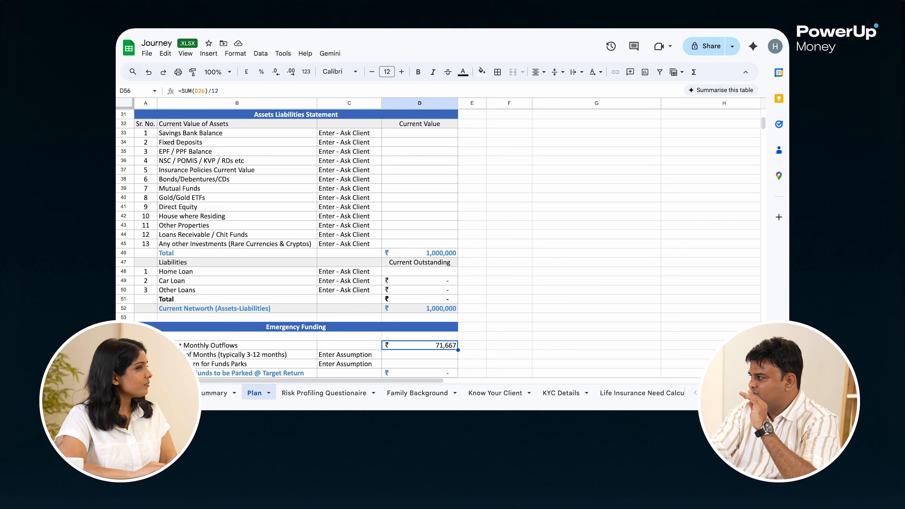
pyautogui.click(420, 354)
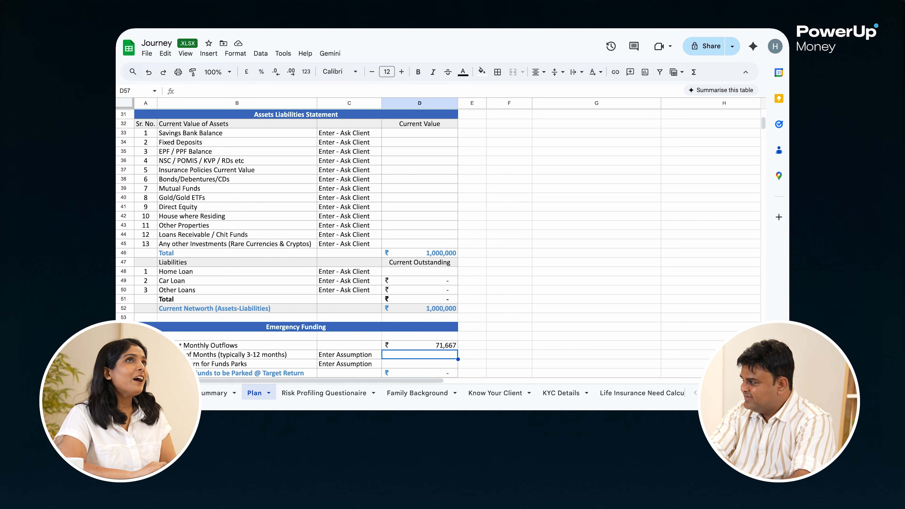
pyautogui.write('6')
pyautogui.press('Return')
pyautogui.click(420, 373)
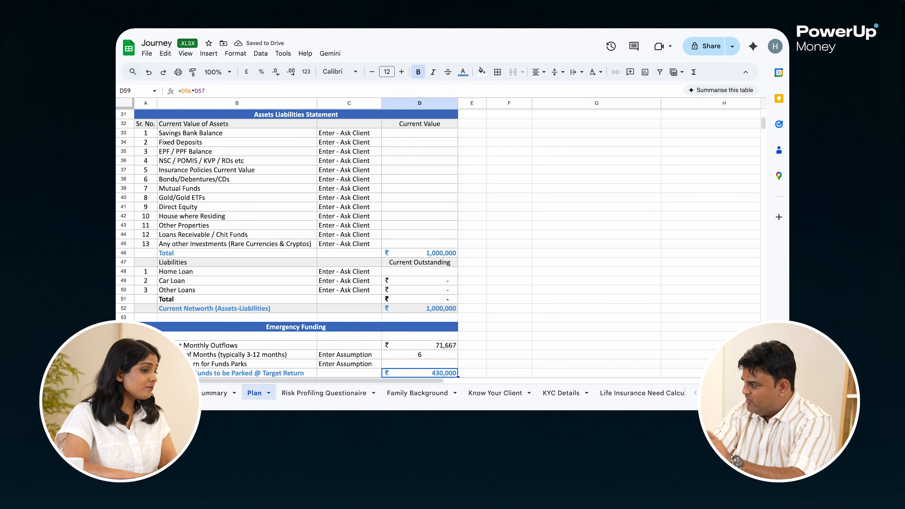
# Step: Go through the retirement section below Emergency Funding to the years in retirement assumption in D66
pyautogui.press('Down')
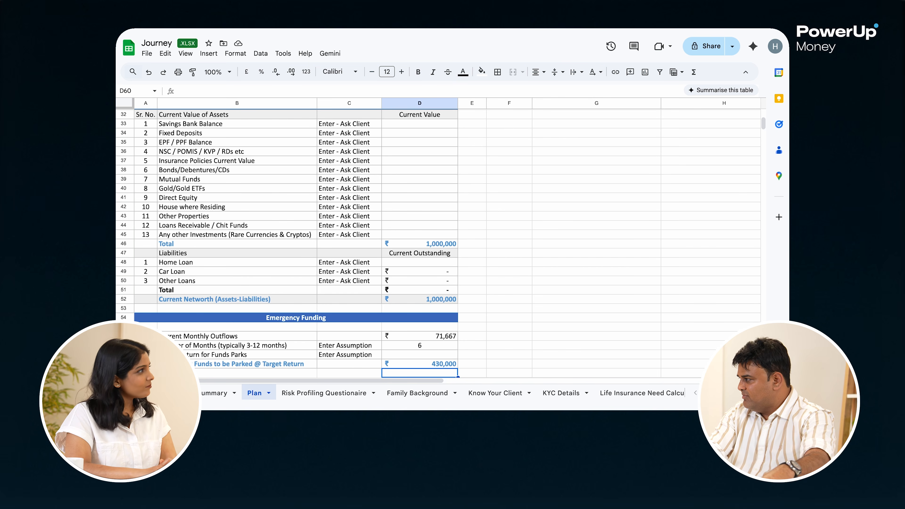
pyautogui.press('Down')
pyautogui.press('Down')
pyautogui.press('Down')
pyautogui.press('Down')
pyautogui.press('Down')
pyautogui.press('Down')
pyautogui.press('Down')
pyautogui.press('Down')
pyautogui.press('Down')
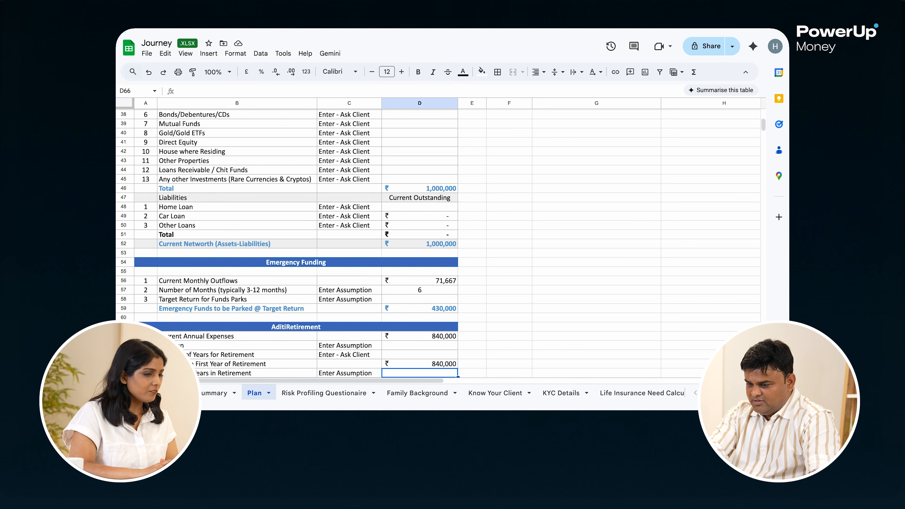